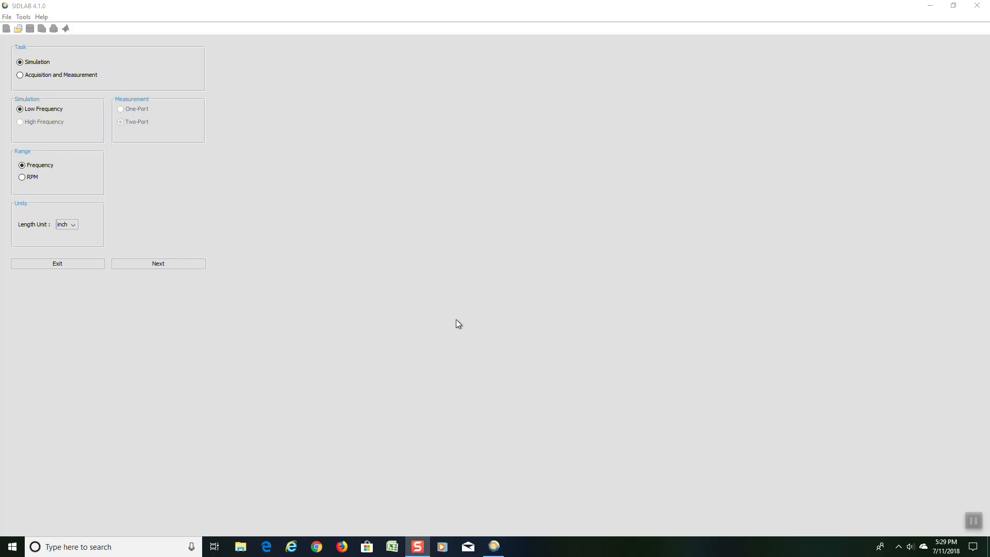
Start a low-frequency simulation project using the Frequency range and inch as the length unit
{"action": "left_click", "coordinate": [19, 62]}
{"action": "left_click", "coordinate": [23, 77]}
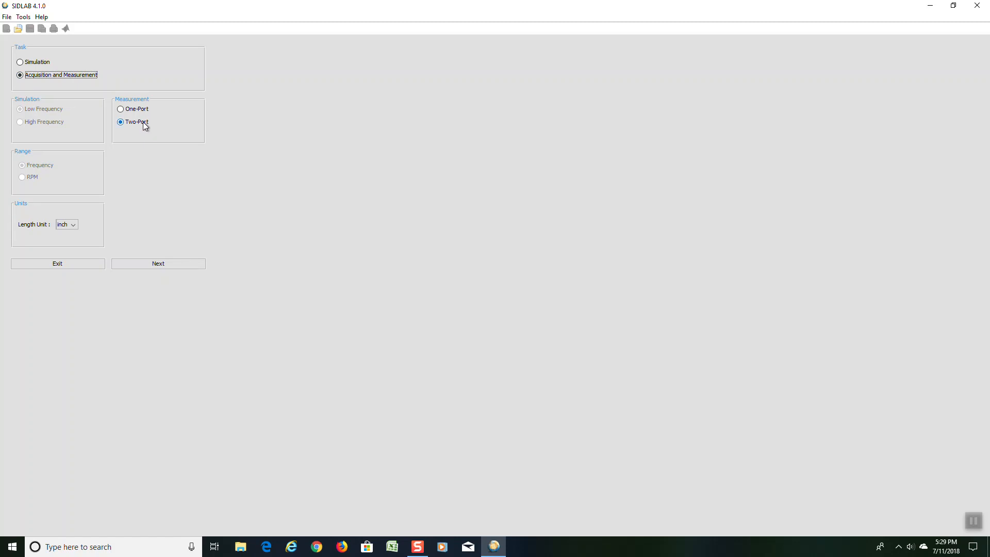
{"action": "left_click", "coordinate": [20, 62]}
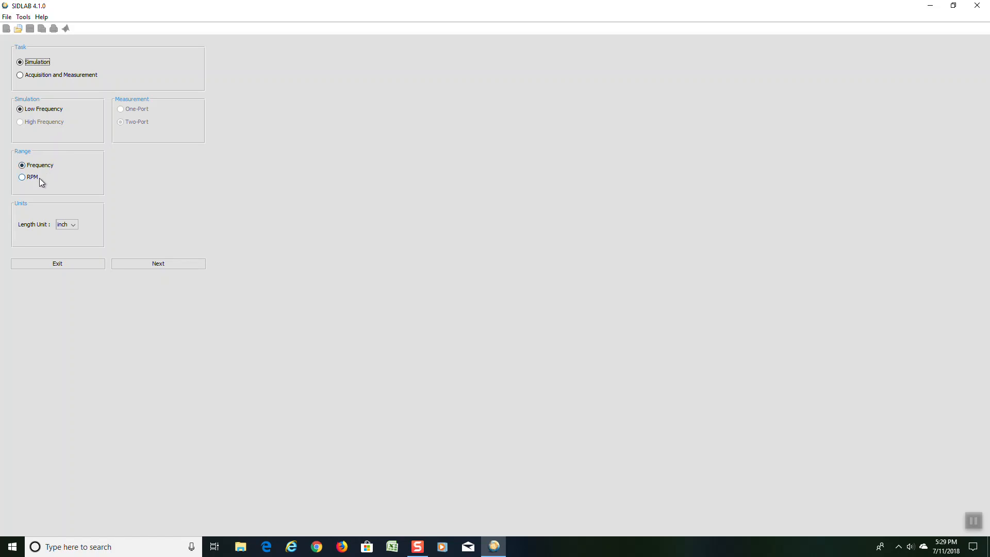
{"action": "left_click", "coordinate": [74, 226]}
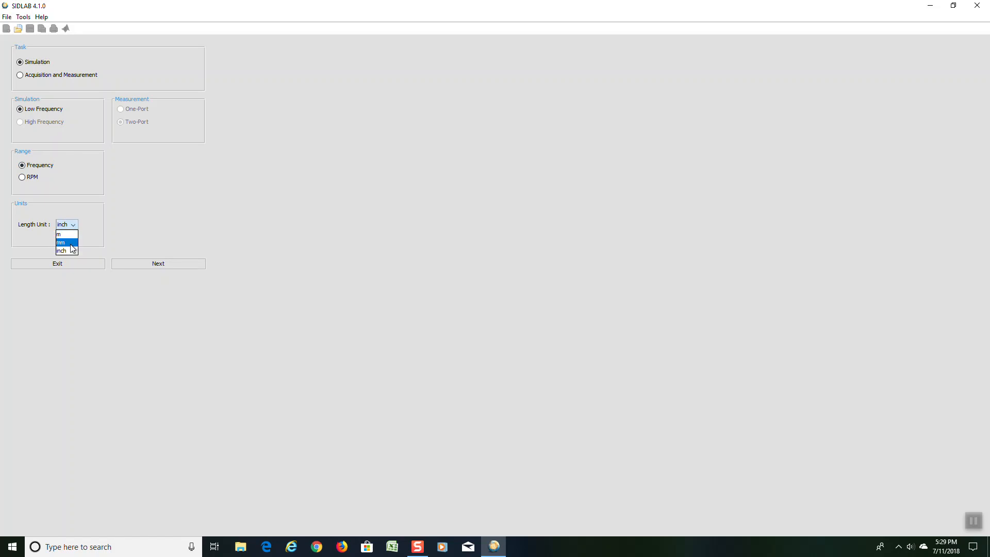
{"action": "left_click", "coordinate": [197, 191]}
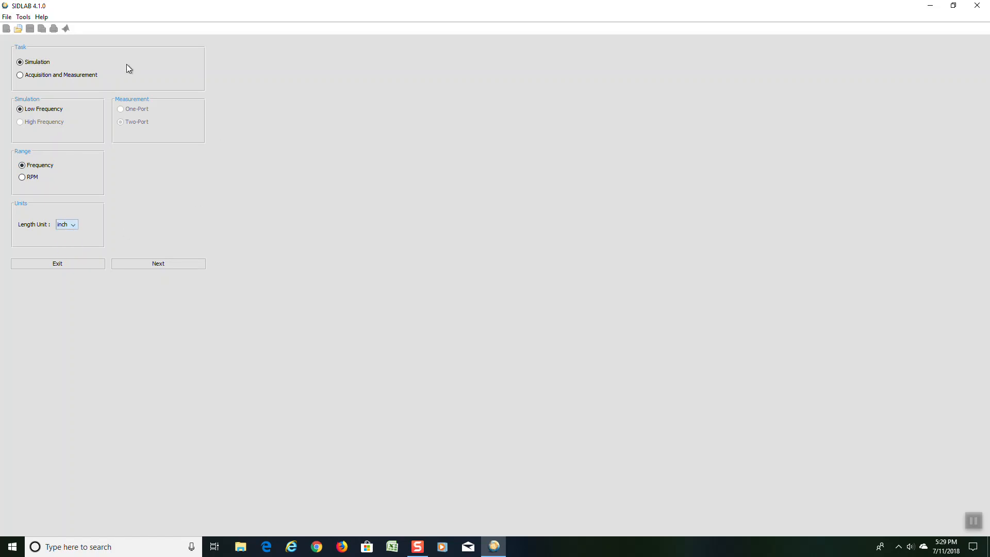
{"action": "left_click", "coordinate": [163, 264]}
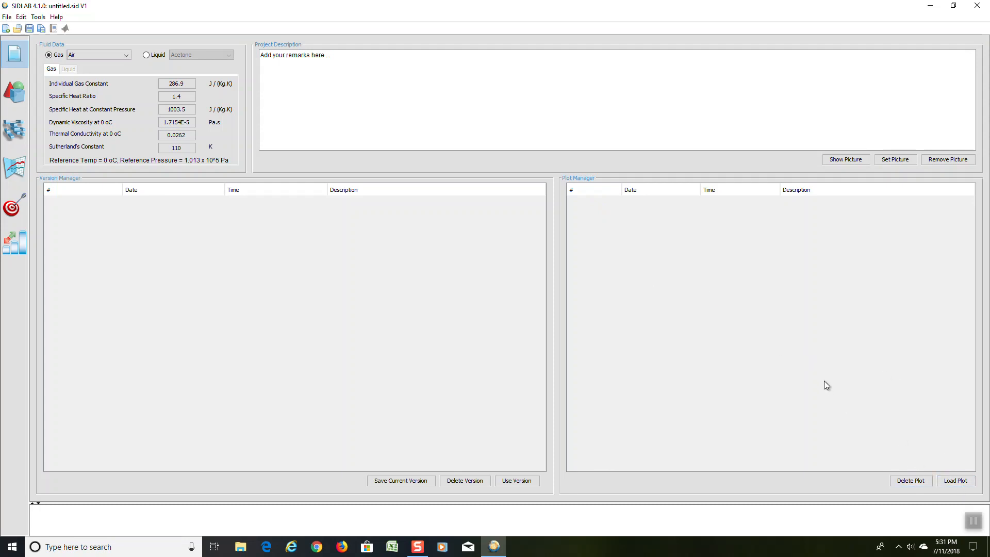
Place three Pipe elements in a row on the empty network canvas
{"action": "left_click", "coordinate": [13, 94]}
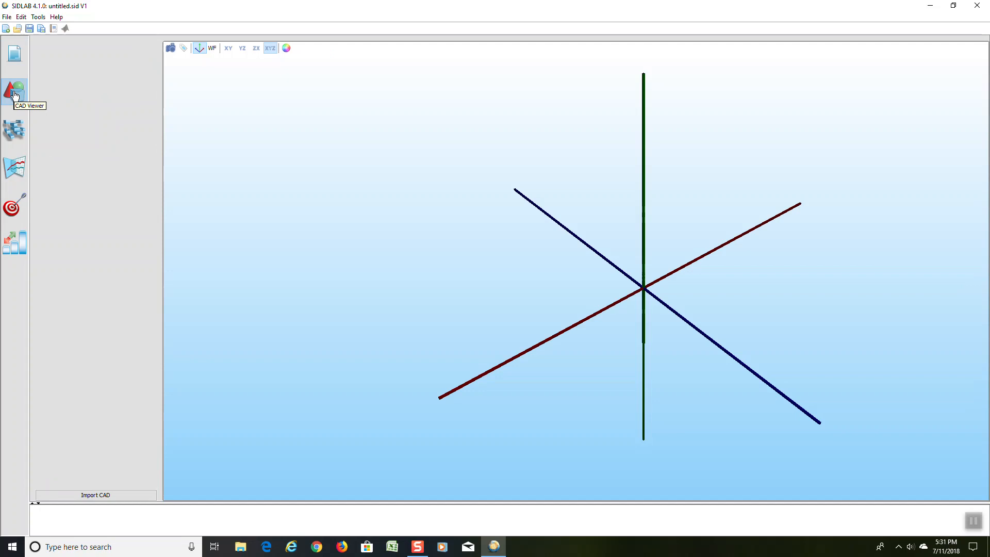
{"action": "left_click", "coordinate": [15, 131]}
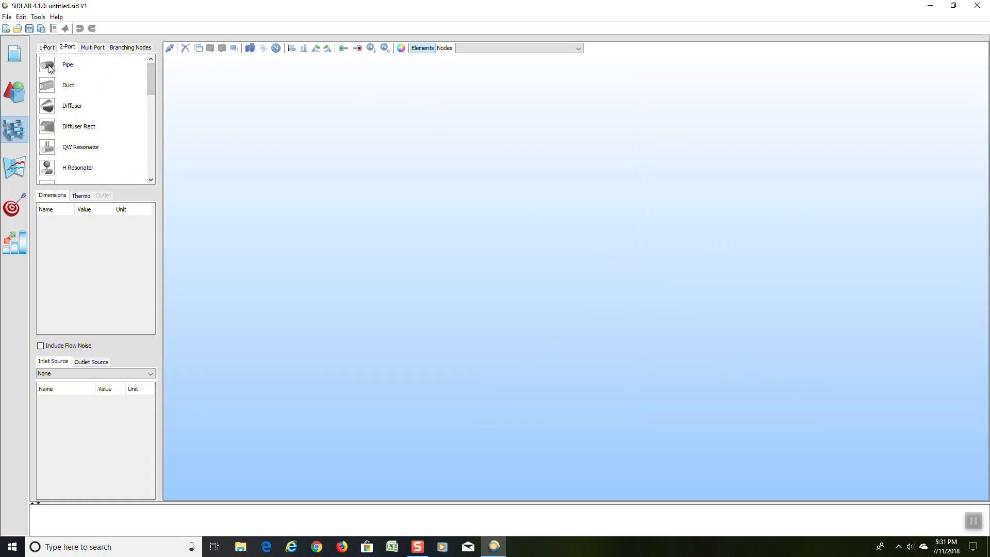
{"action": "left_click_drag", "start_coordinate": [50, 67], "coordinate": [308, 129]}
{"action": "left_click_drag", "start_coordinate": [94, 68], "coordinate": [413, 135]}
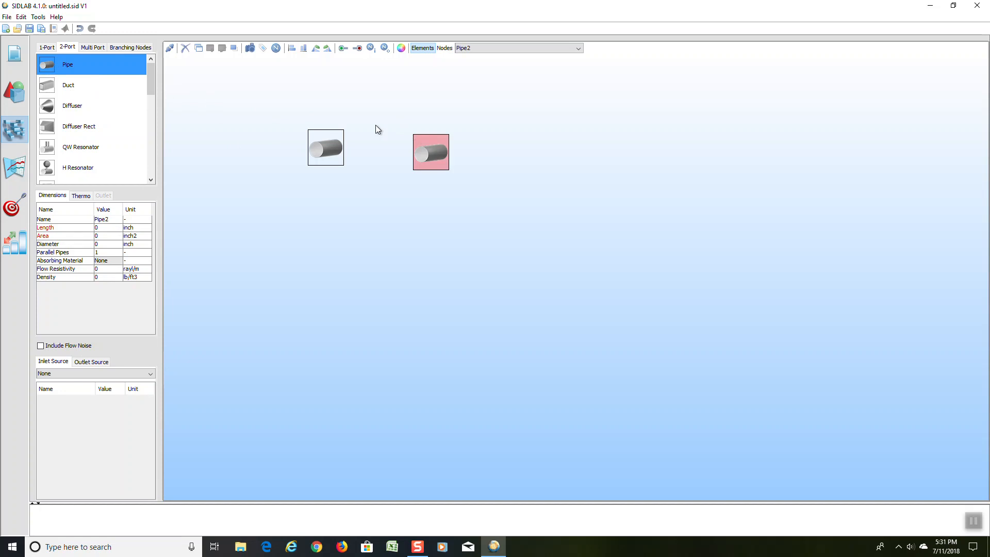
{"action": "left_click_drag", "start_coordinate": [50, 65], "coordinate": [363, 82]}
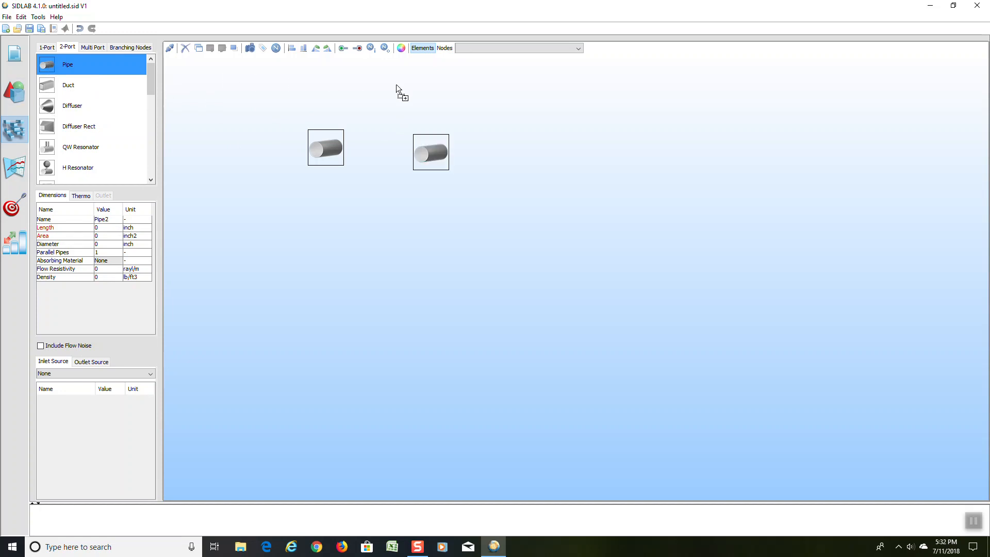
{"action": "left_click_drag", "start_coordinate": [517, 138], "coordinate": [517, 138]}
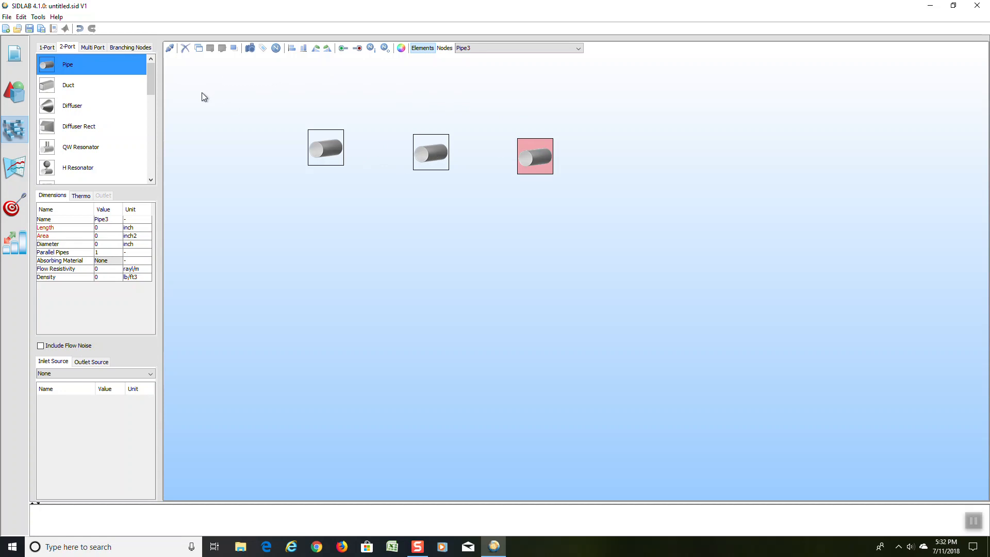
Connect the three pipes in series, from the first through the second to the third
{"action": "left_click", "coordinate": [169, 48]}
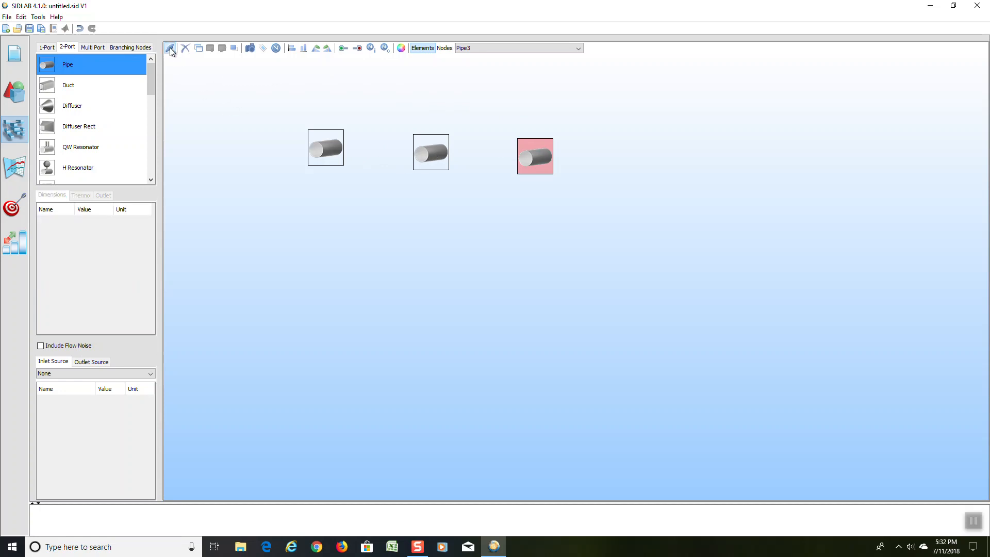
{"action": "left_click_drag", "start_coordinate": [340, 150], "coordinate": [519, 156]}
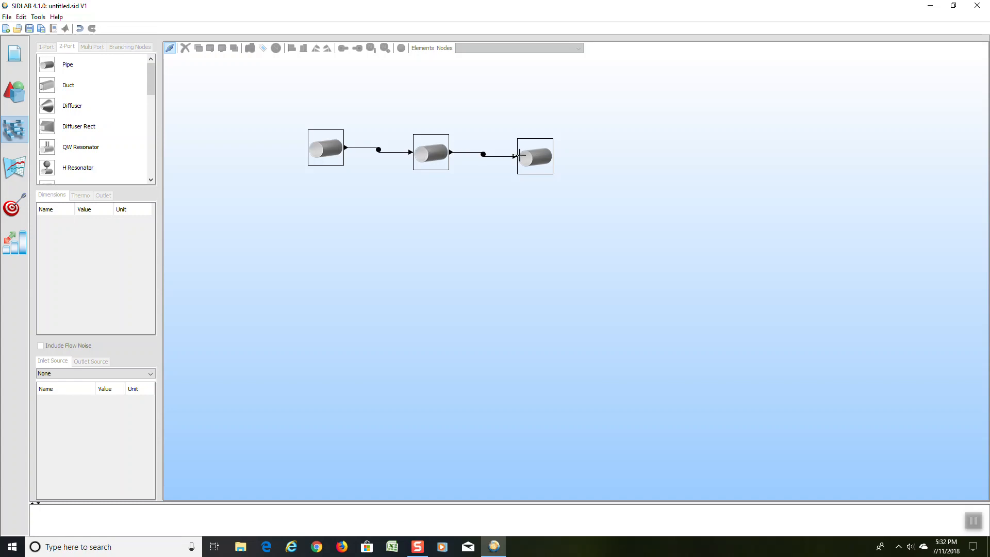
{"action": "left_click", "coordinate": [171, 49]}
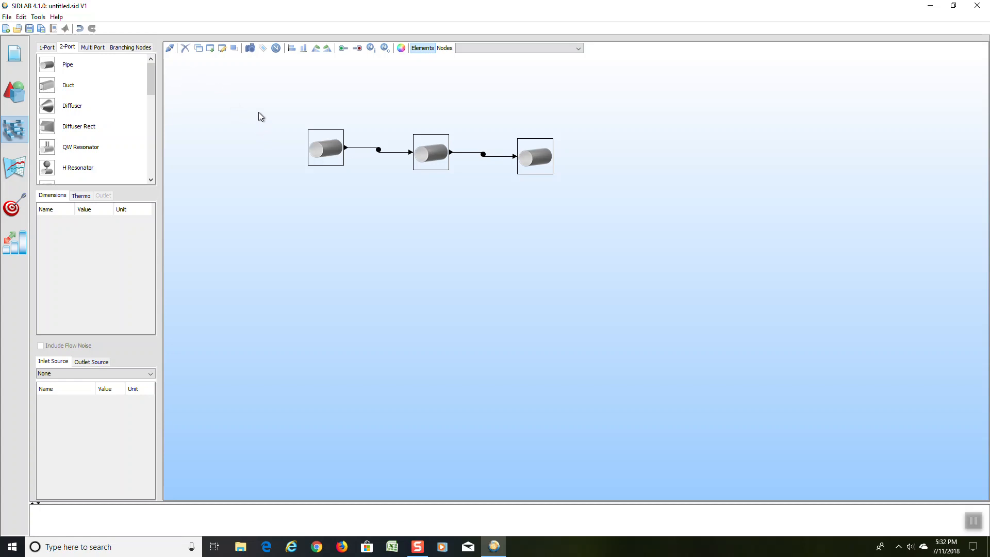
Add an inlet node to the first pipe and an outlet node to the last pipe
{"action": "left_click", "coordinate": [343, 49]}
{"action": "left_click", "coordinate": [311, 150]}
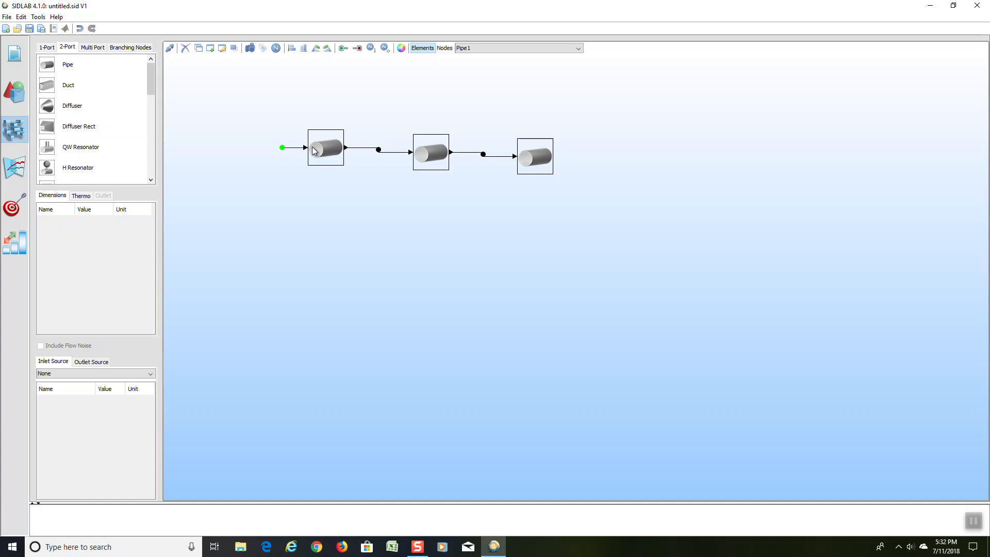
{"action": "left_click", "coordinate": [357, 48]}
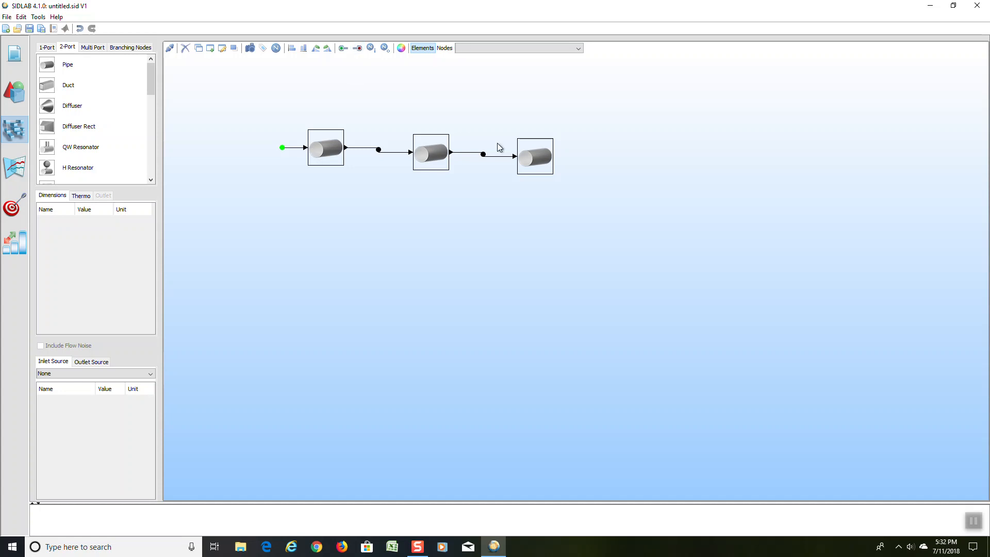
{"action": "left_click", "coordinate": [554, 157]}
Set the diameter of Pipe1 to 3 inch
{"action": "left_click", "coordinate": [326, 156]}
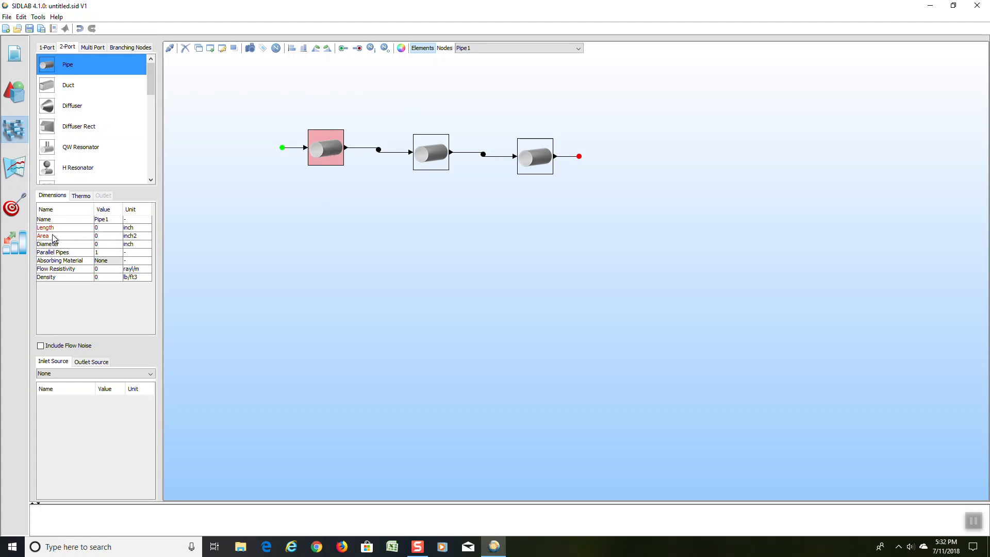
{"action": "double_click", "coordinate": [102, 243]}
{"action": "type", "text": "3"}
{"action": "left_click", "coordinate": [111, 260]}
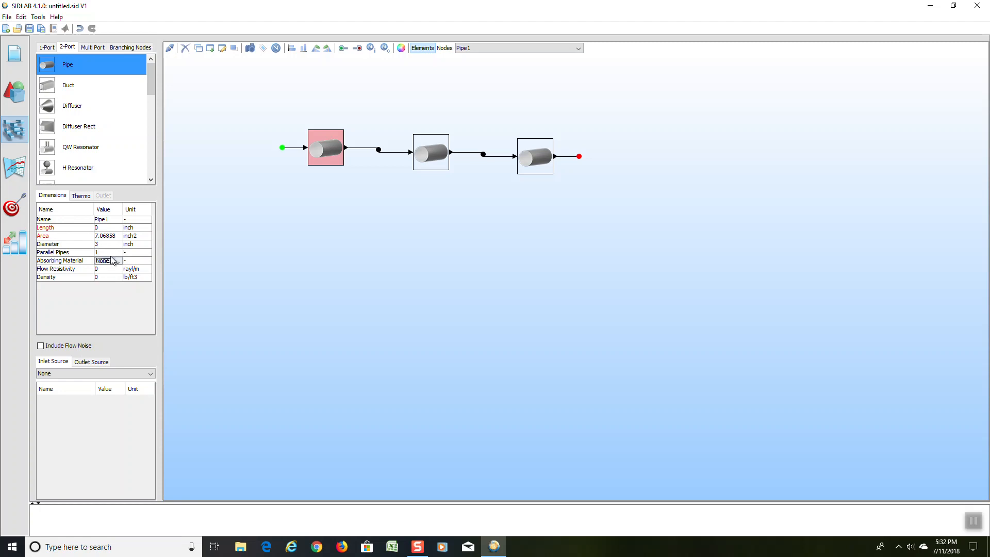
{"action": "double_click", "coordinate": [113, 227]}
{"action": "left_click", "coordinate": [266, 259]}
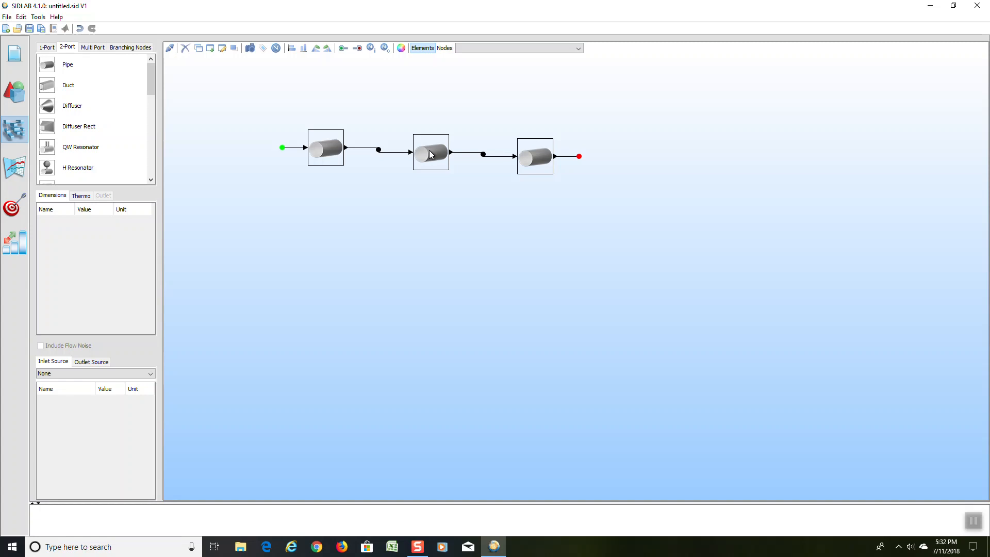
Review the analysis settings with their flow and passive plot options, and the optimization settings
{"action": "left_click", "coordinate": [15, 168]}
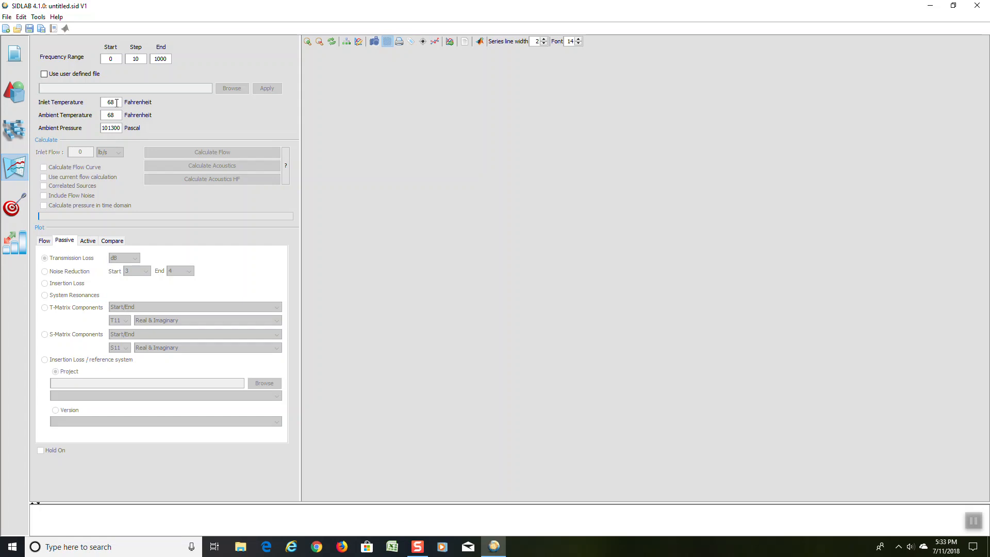
{"action": "left_click", "coordinate": [115, 105]}
{"action": "left_click", "coordinate": [44, 241]}
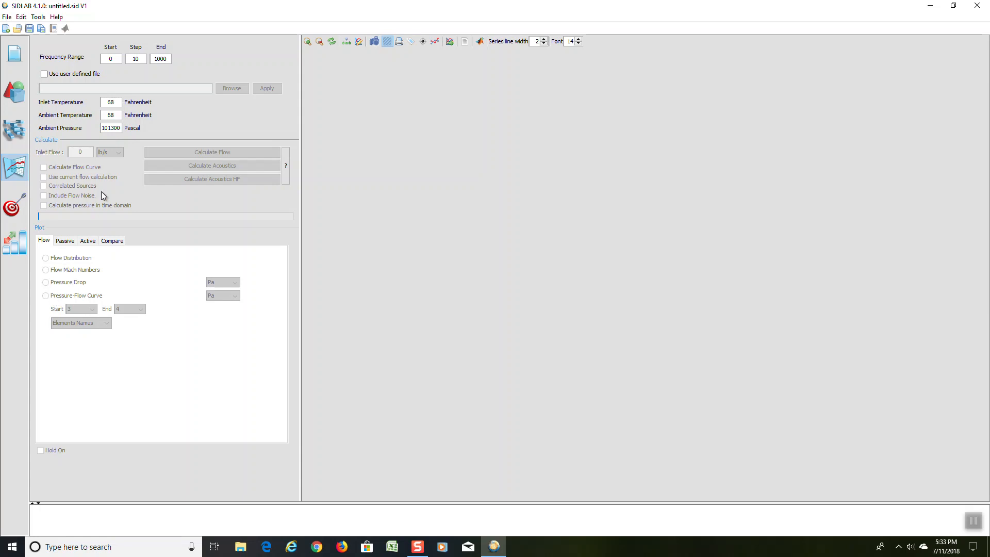
{"action": "left_click", "coordinate": [69, 242]}
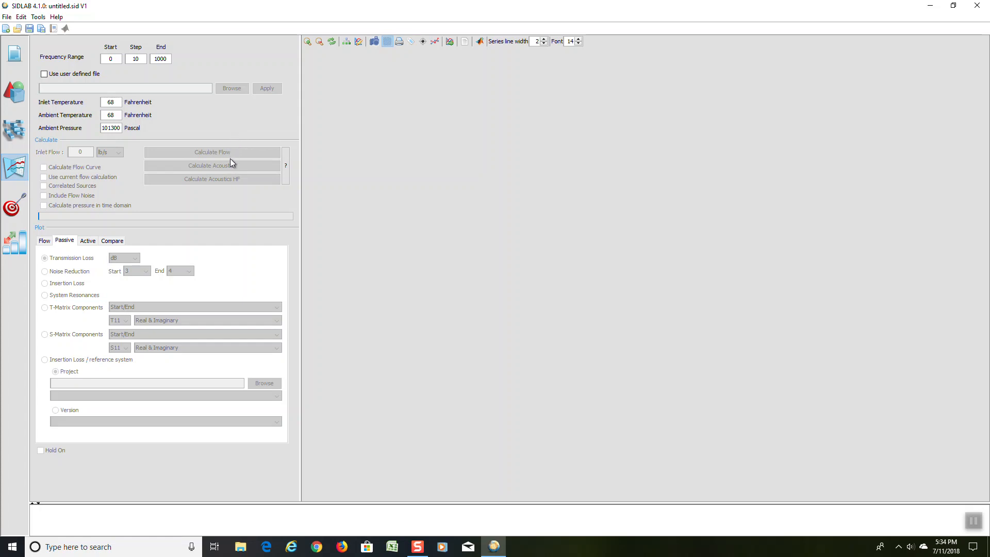
{"action": "left_click", "coordinate": [13, 211]}
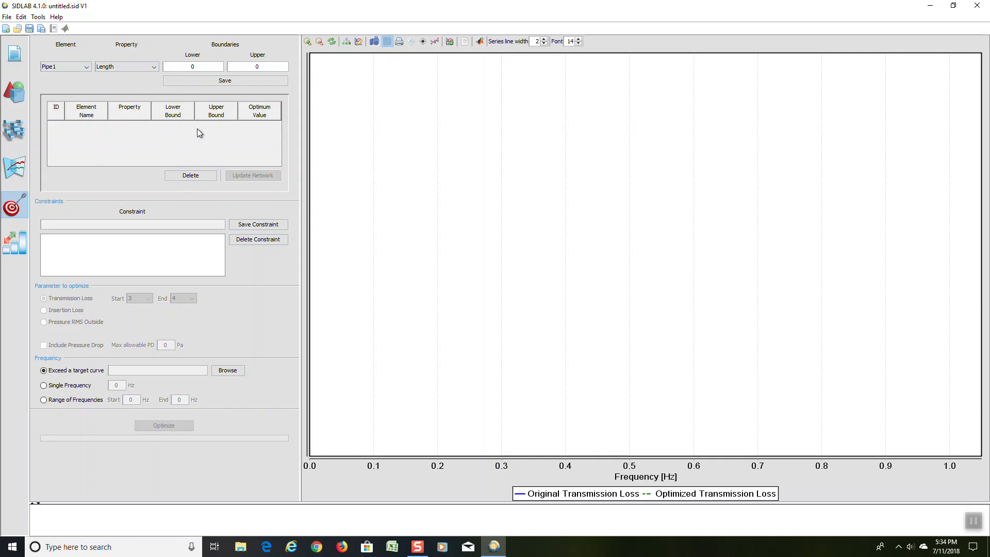
Select Diameter as the Pipe1 property to vary in the parametric study
{"action": "left_click", "coordinate": [14, 246]}
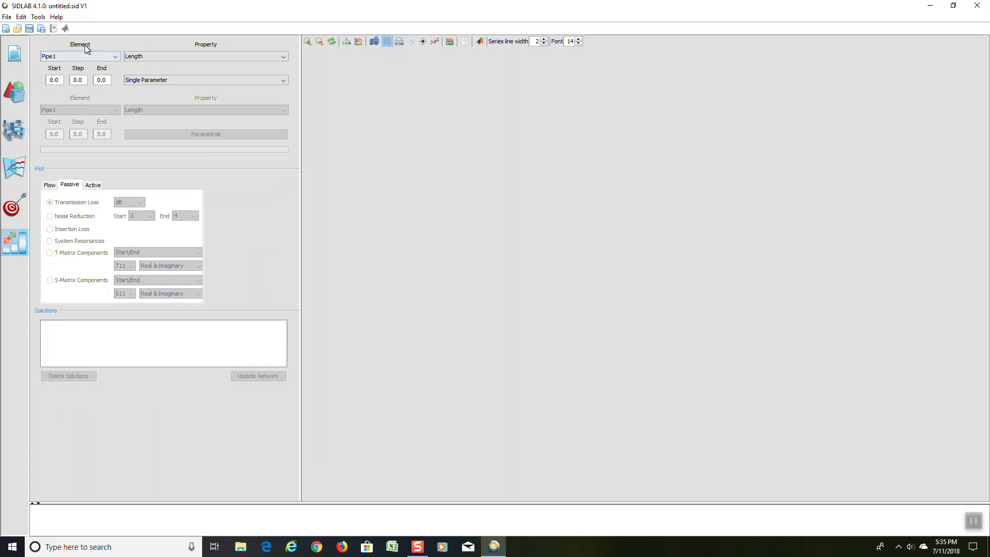
{"action": "left_click", "coordinate": [115, 57]}
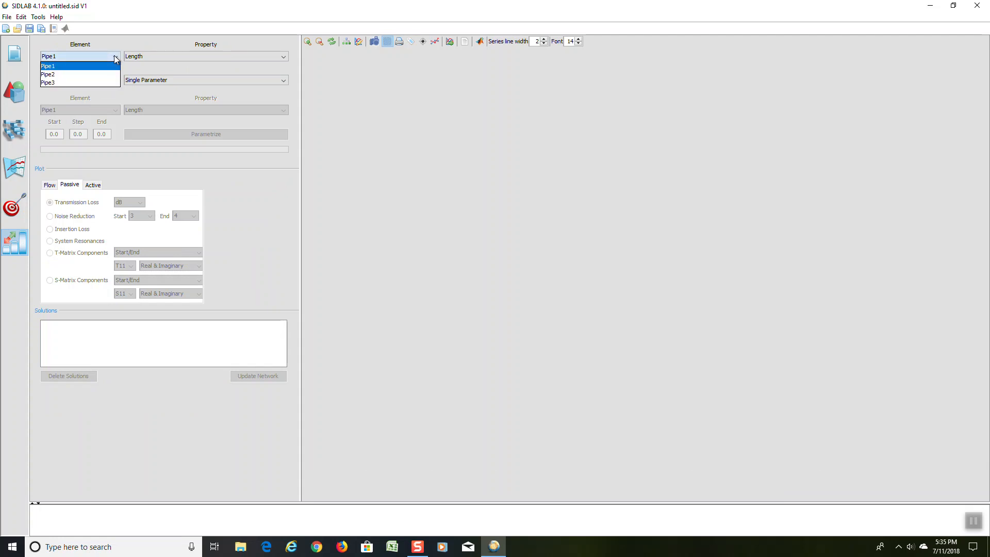
{"action": "left_click", "coordinate": [115, 55]}
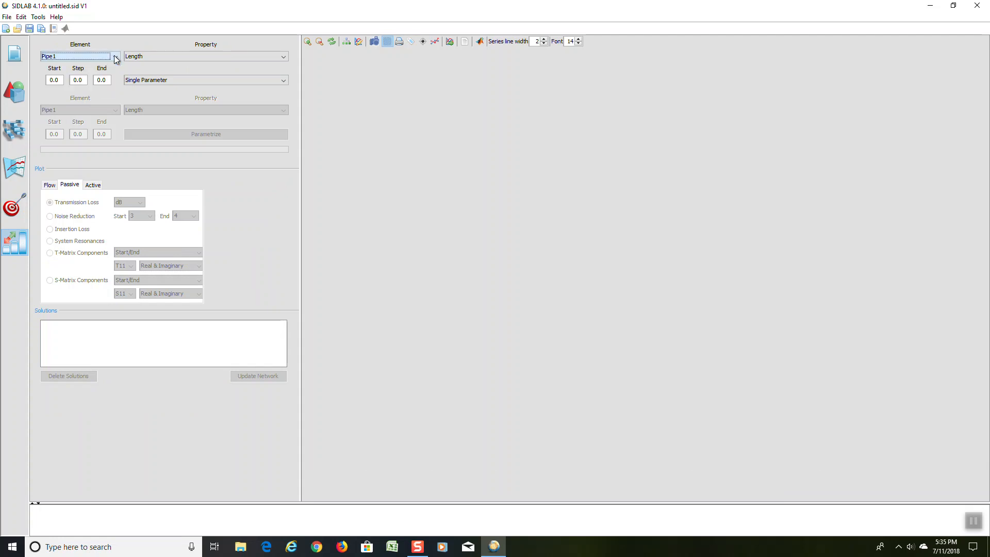
{"action": "left_click", "coordinate": [286, 57]}
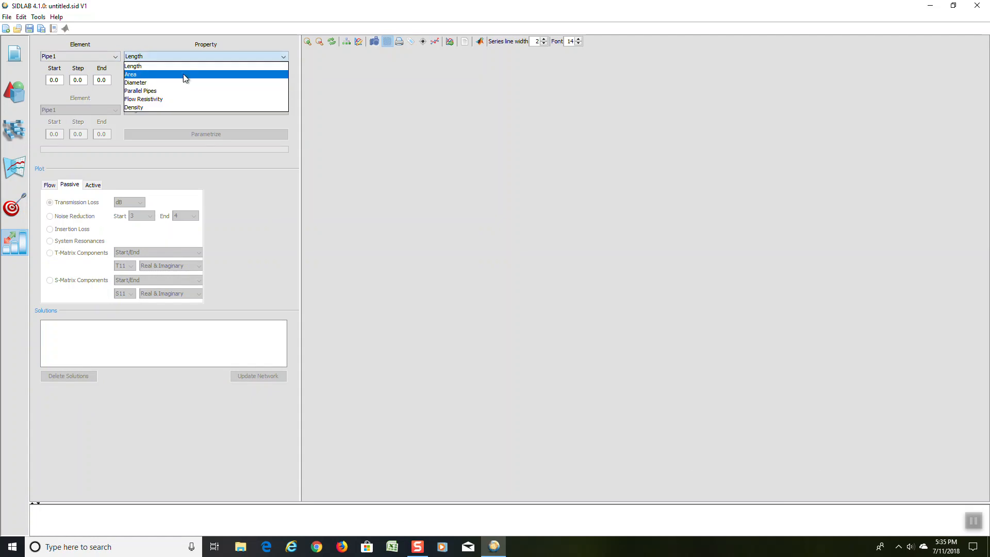
{"action": "left_click", "coordinate": [149, 82]}
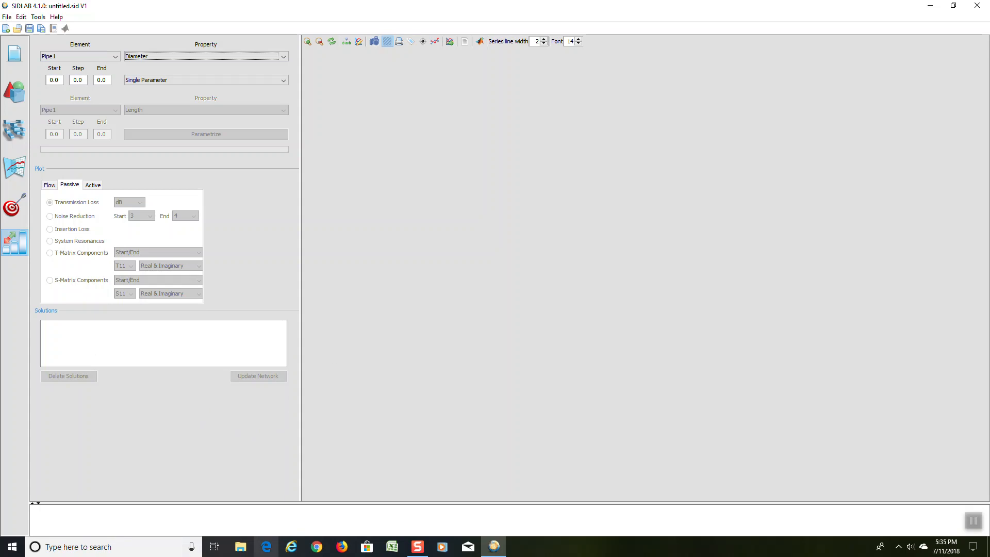
{"action": "left_click", "coordinate": [418, 547]}
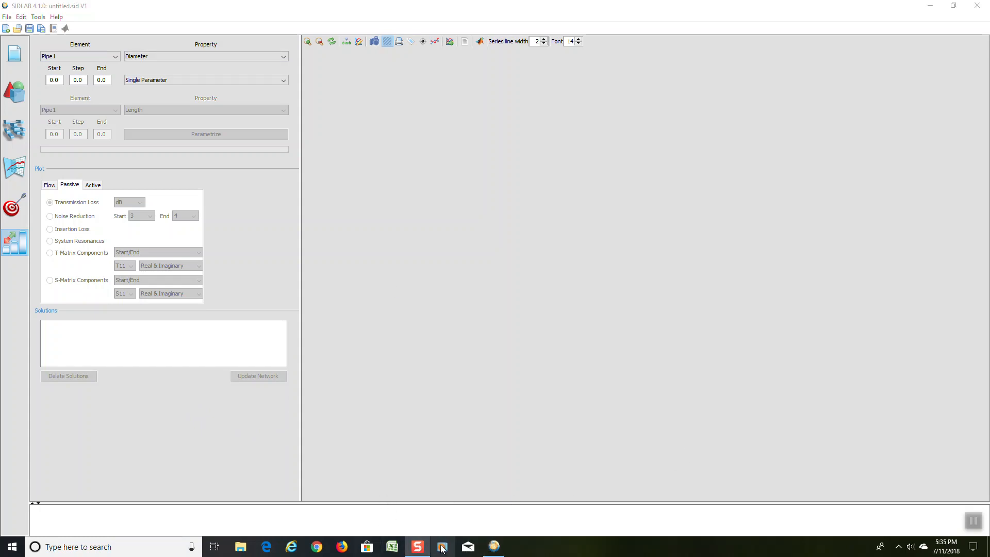